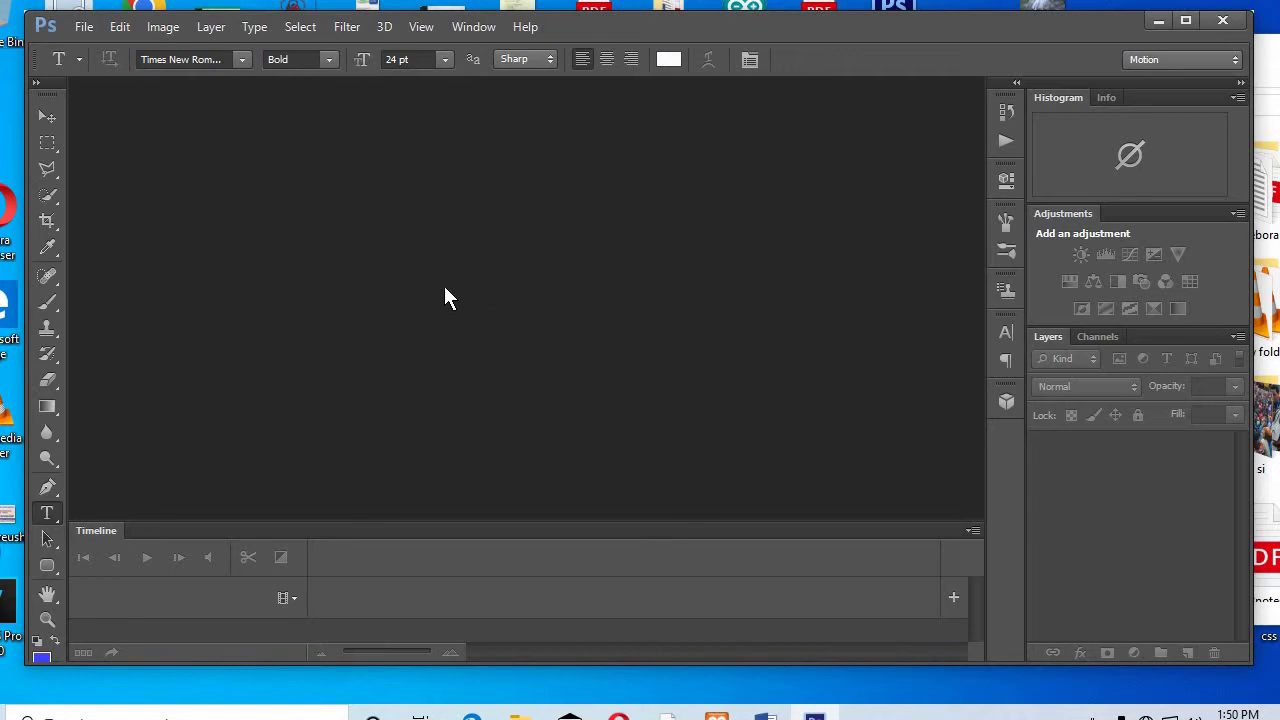
# Step: Open the File menu to begin creating a new document
pyautogui.click(84, 27)
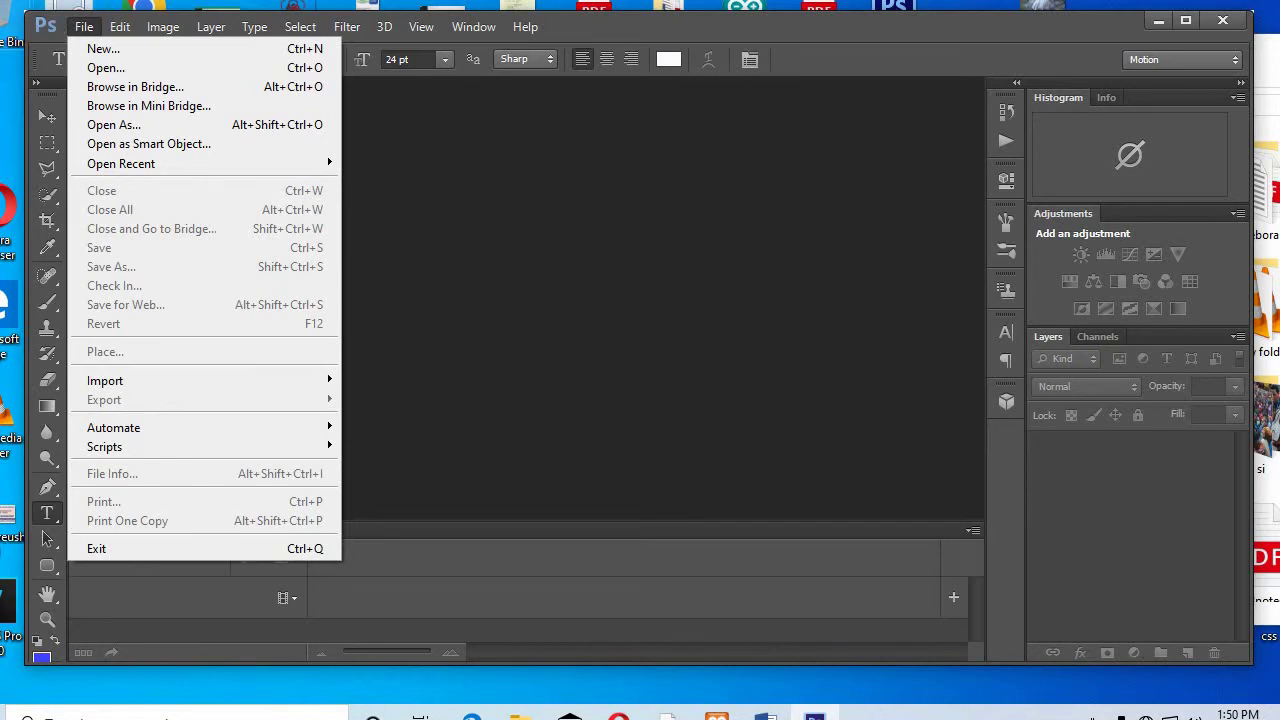
# Step: Start a new document with the International Paper preset at A5 size
pyautogui.click(103, 52)
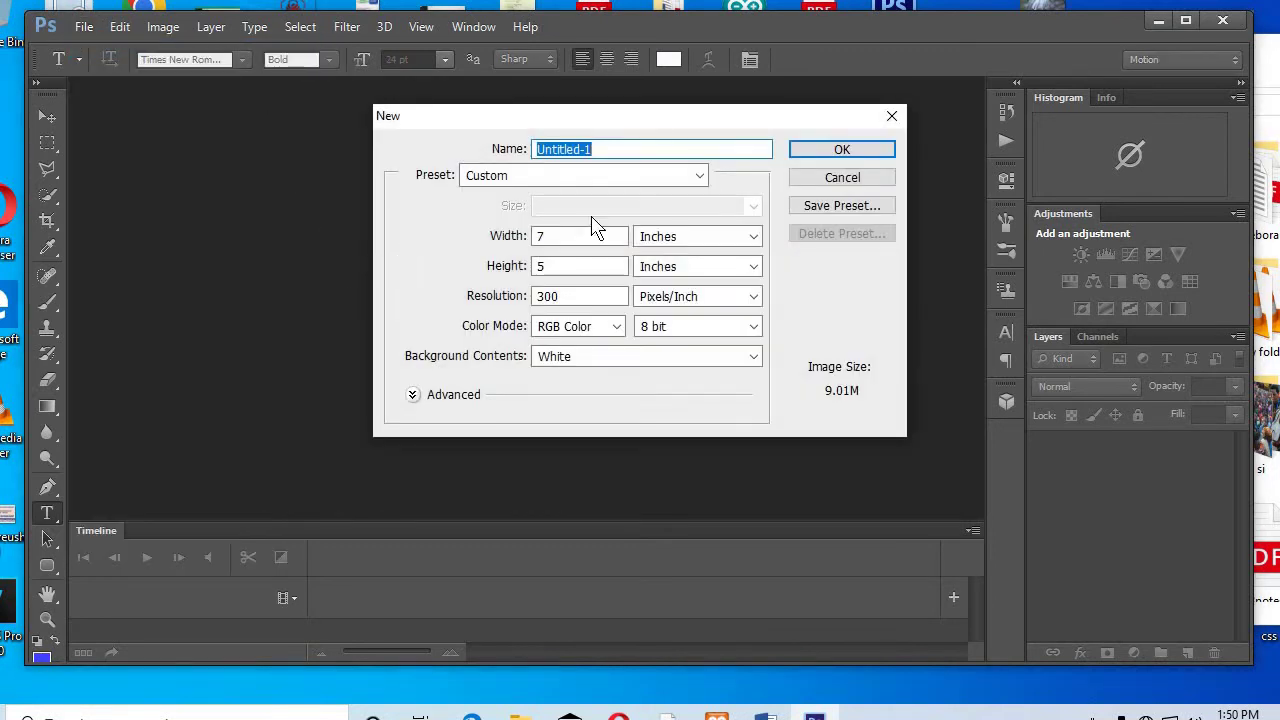
pyautogui.moveTo(776, 125)
pyautogui.mouseDown()
pyautogui.moveTo(612, 158)
pyautogui.moveTo(816, 88)
pyautogui.mouseUp()
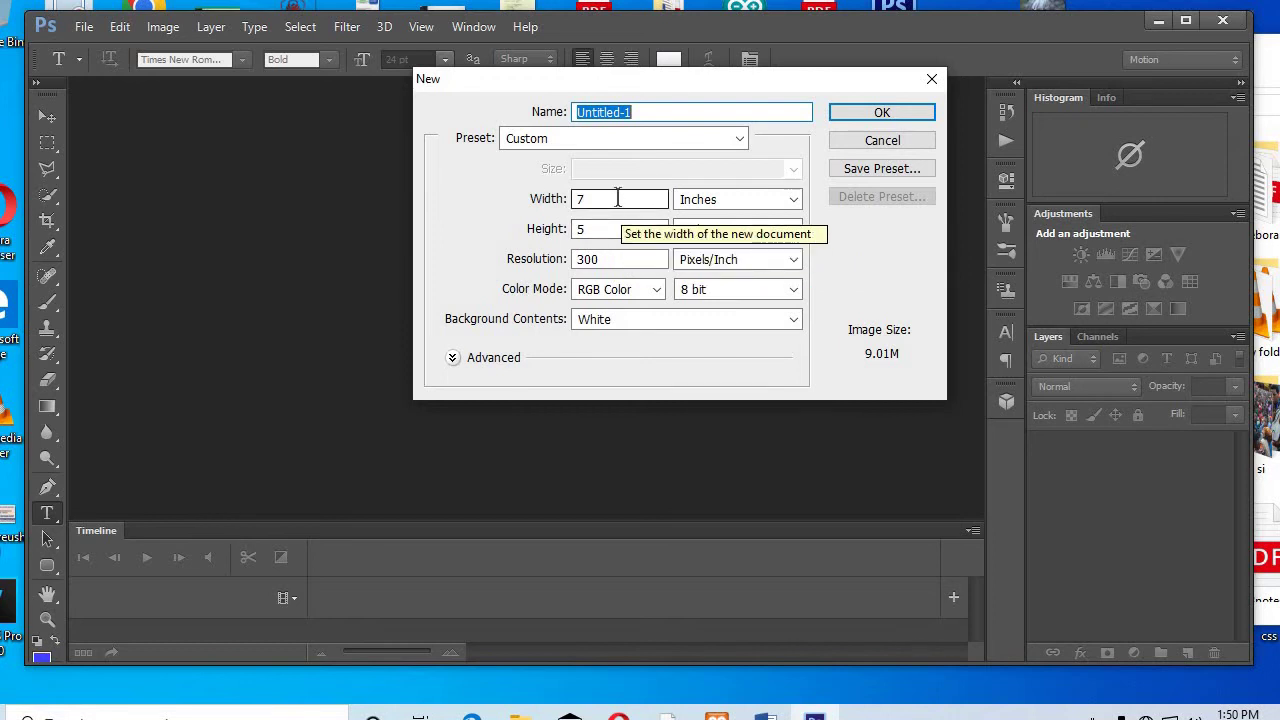
pyautogui.click(591, 140)
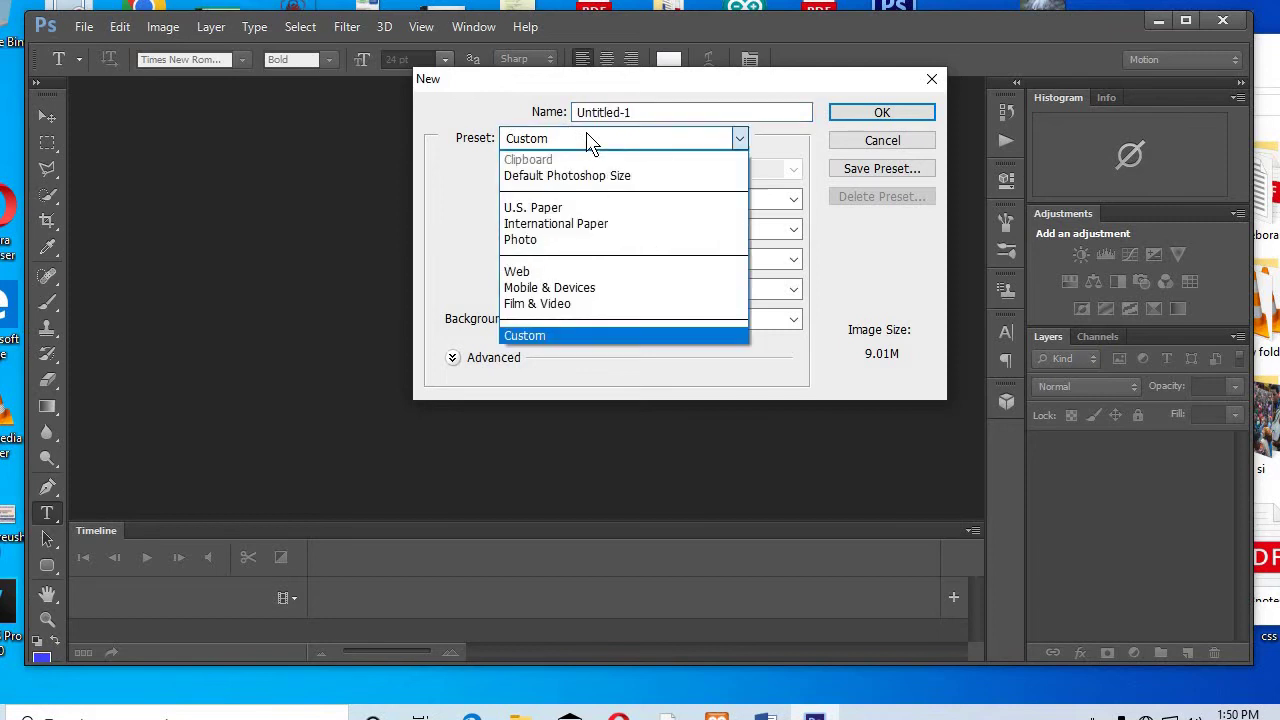
pyautogui.click(556, 223)
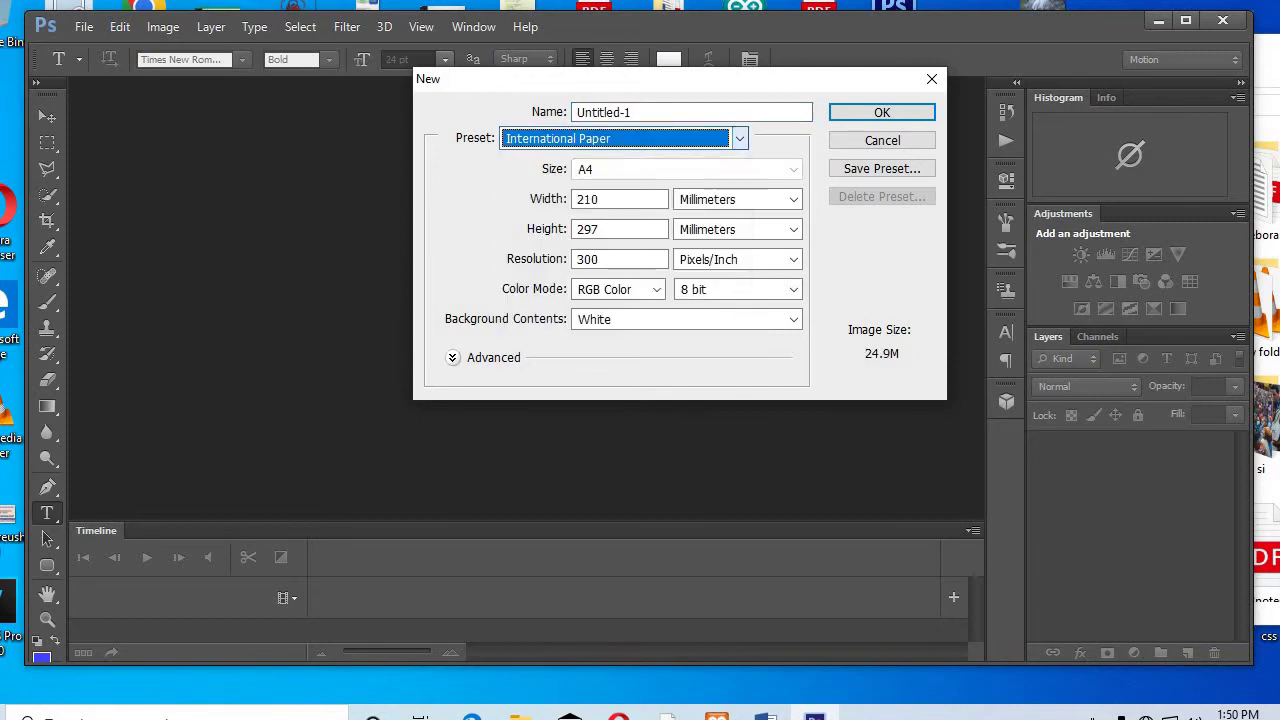
pyautogui.click(622, 169)
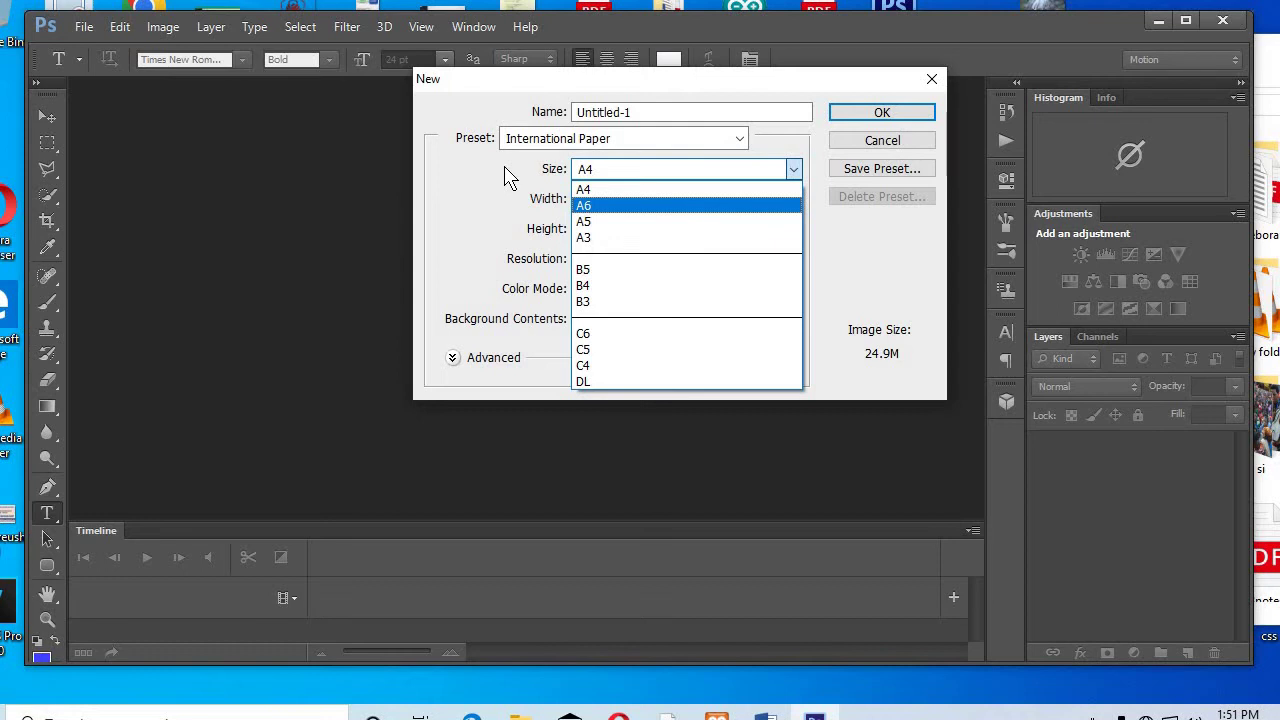
pyautogui.click(597, 222)
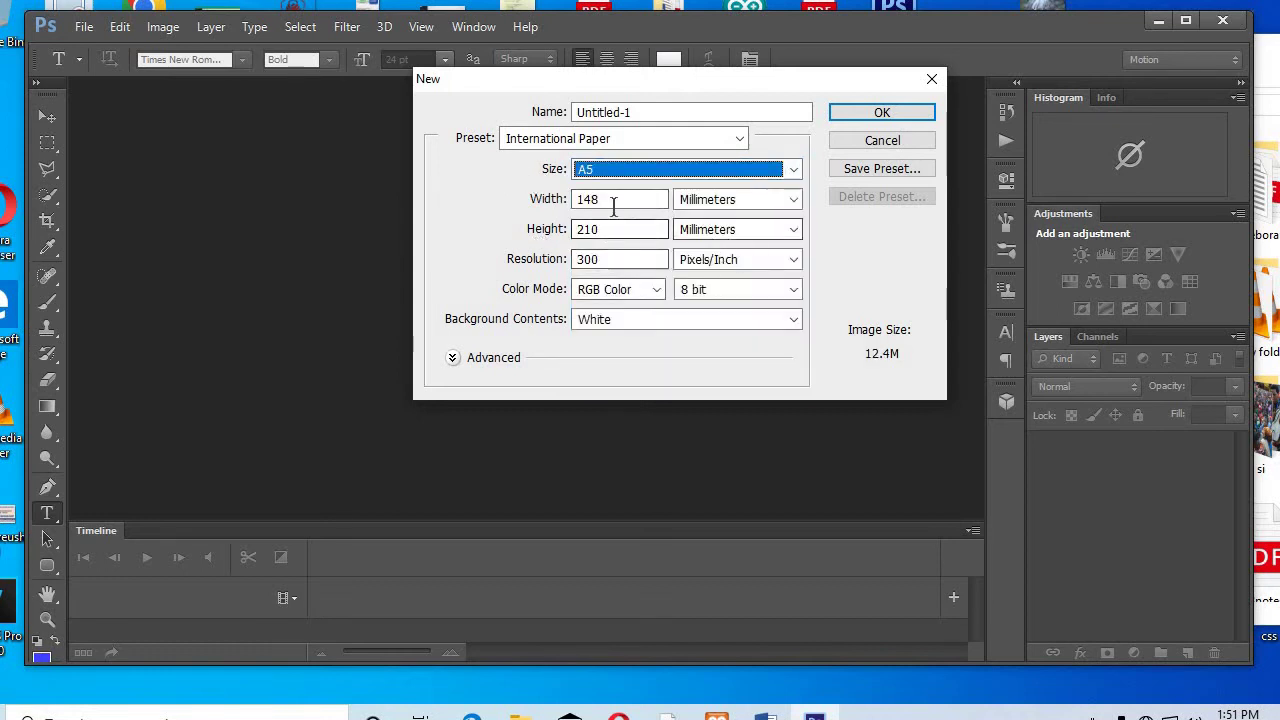
# Step: Switch the paper size to A4 (210 × 297 mm), then change the preset to Custom
pyautogui.click(646, 172)
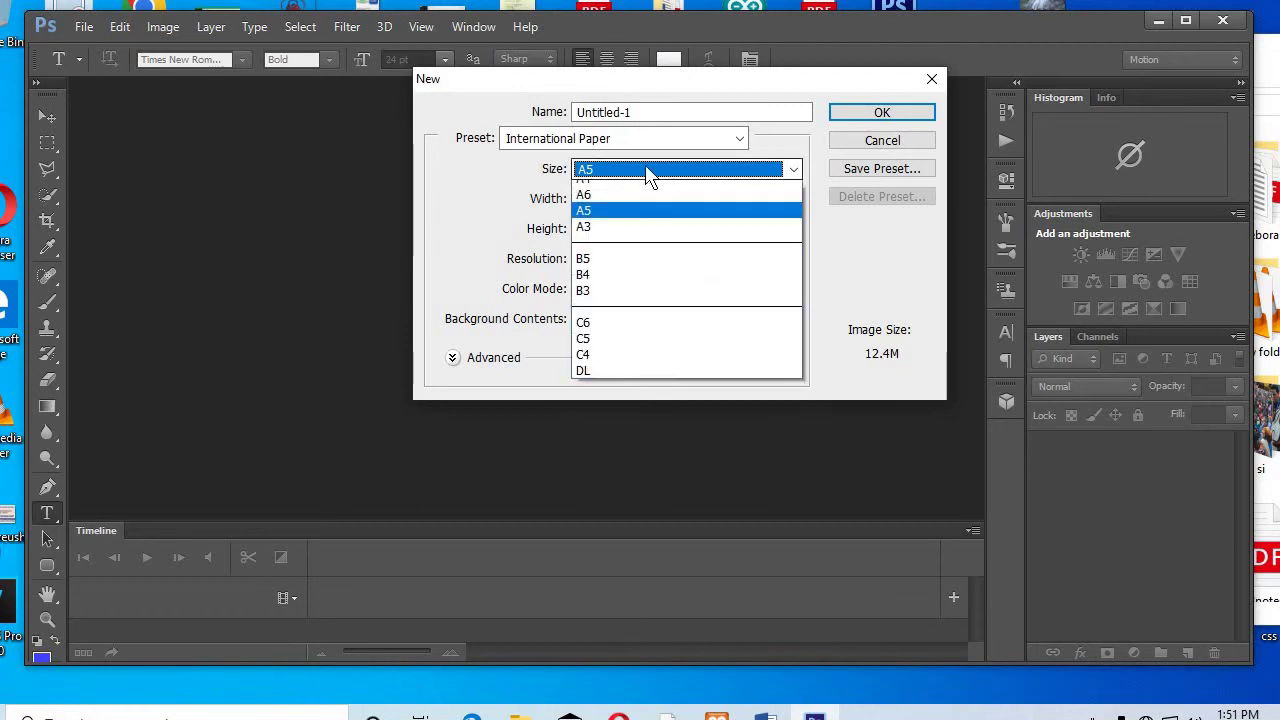
pyautogui.click(584, 190)
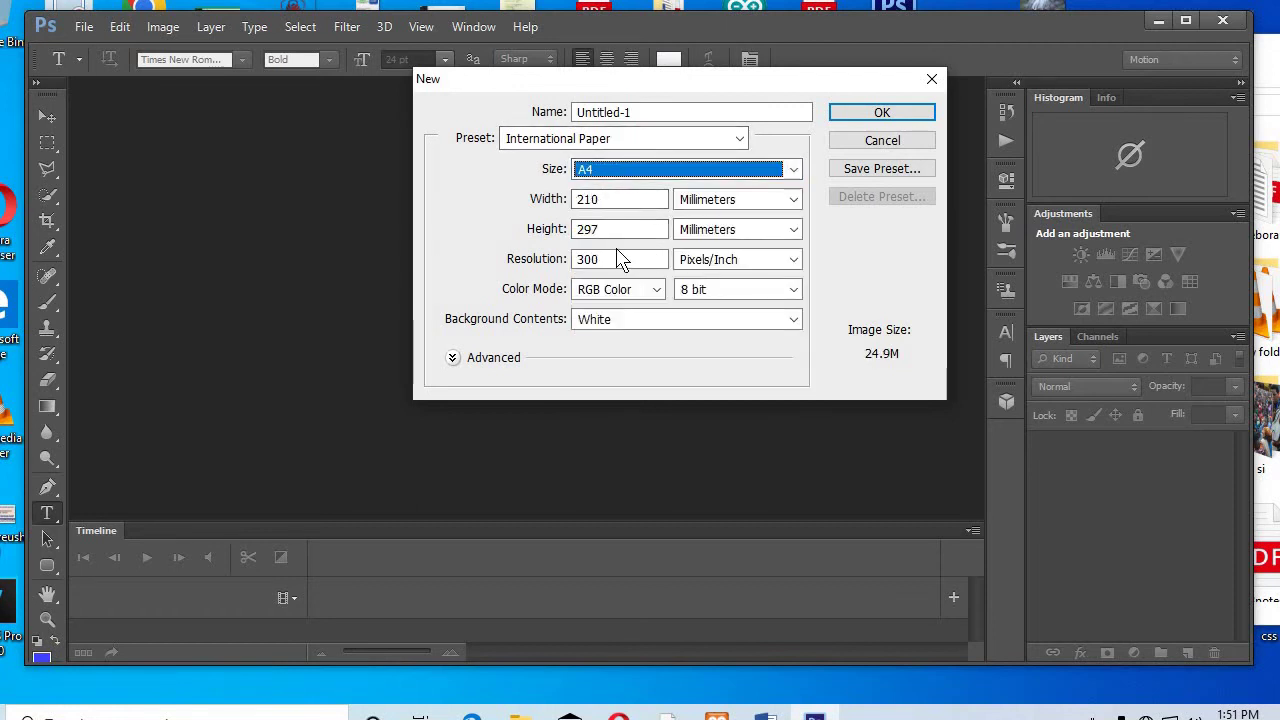
pyautogui.click(610, 174)
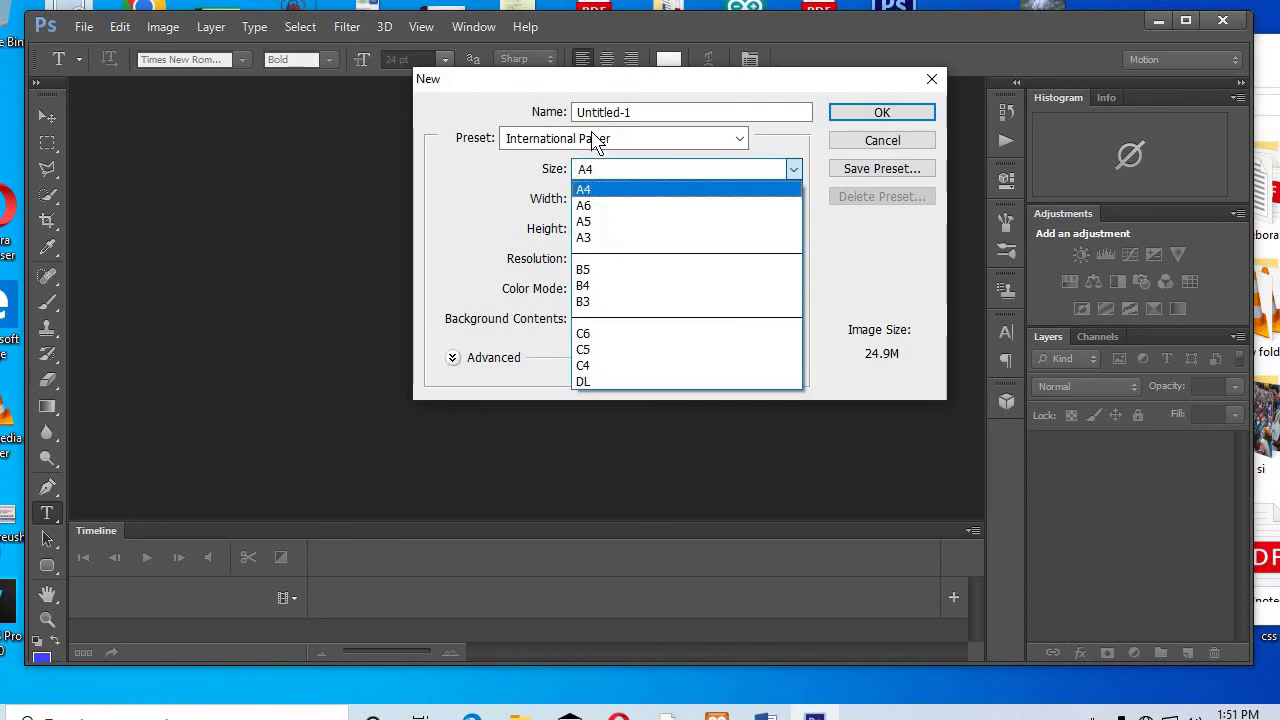
pyautogui.click(597, 138)
pyautogui.click(600, 140)
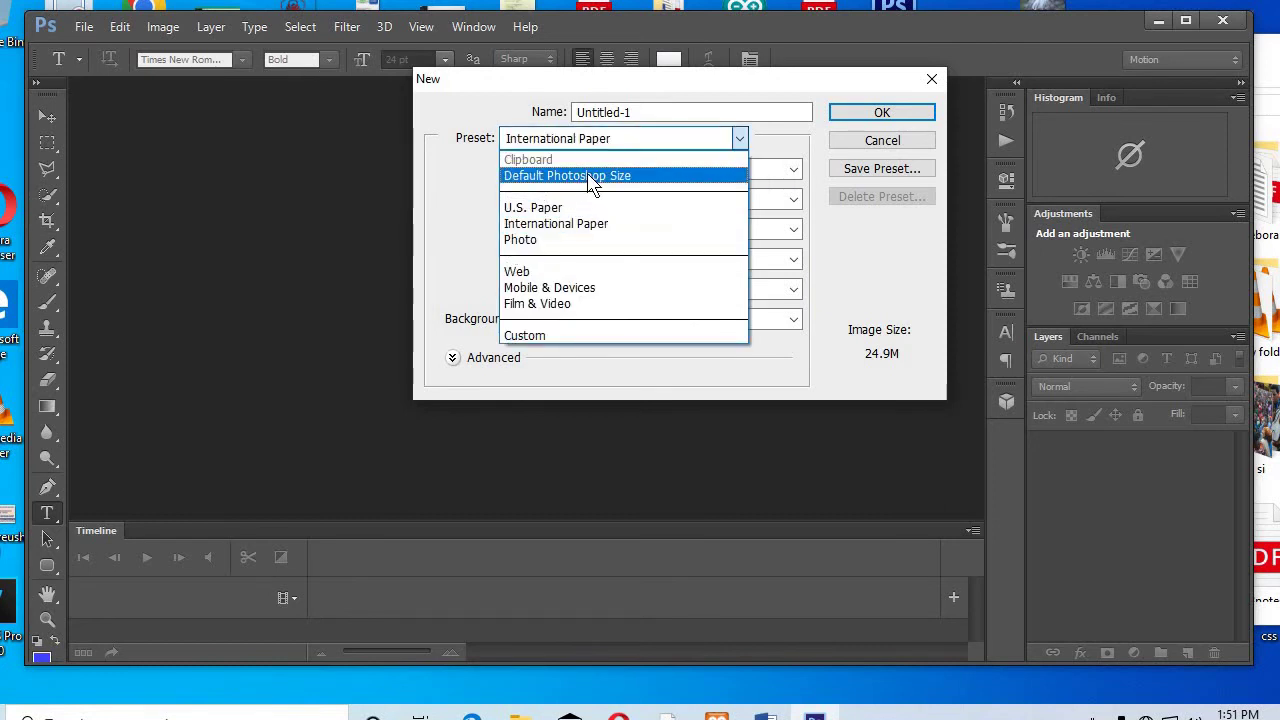
pyautogui.click(533, 336)
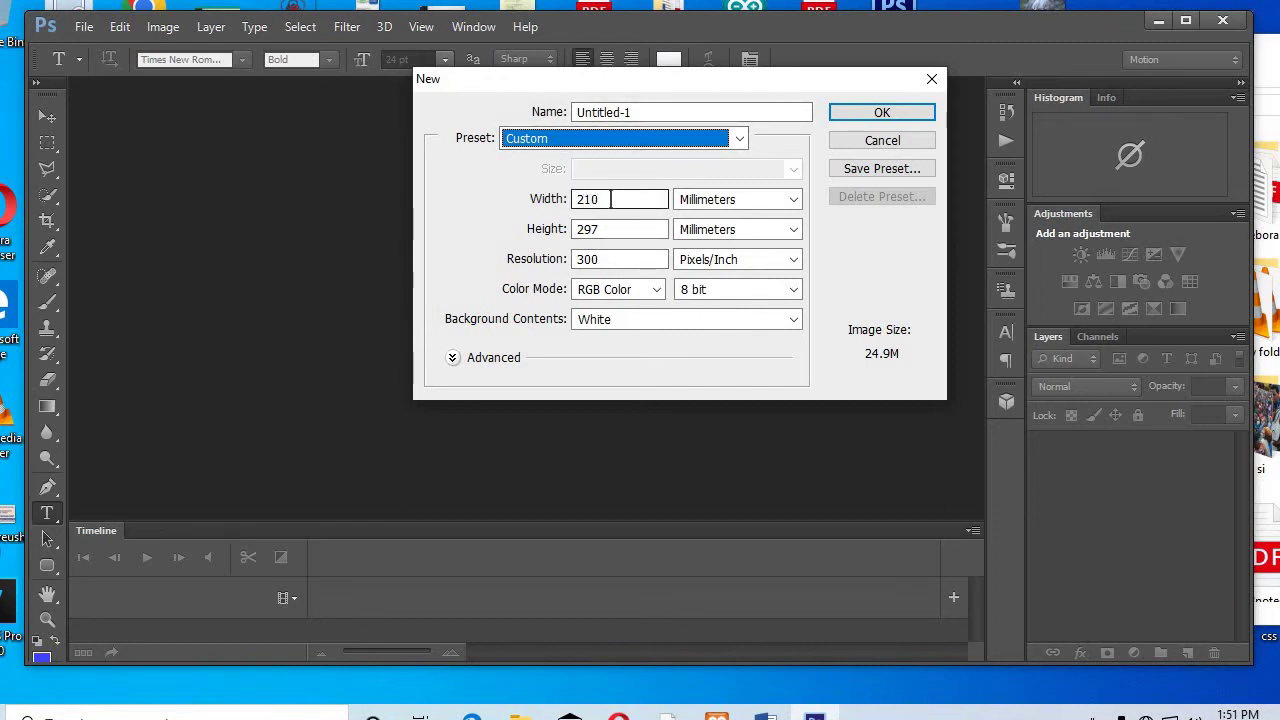
# Step: Create a white 45 × 56 cm document at 300 pixels/inch
pyautogui.press('Tab')
pyautogui.write('45')
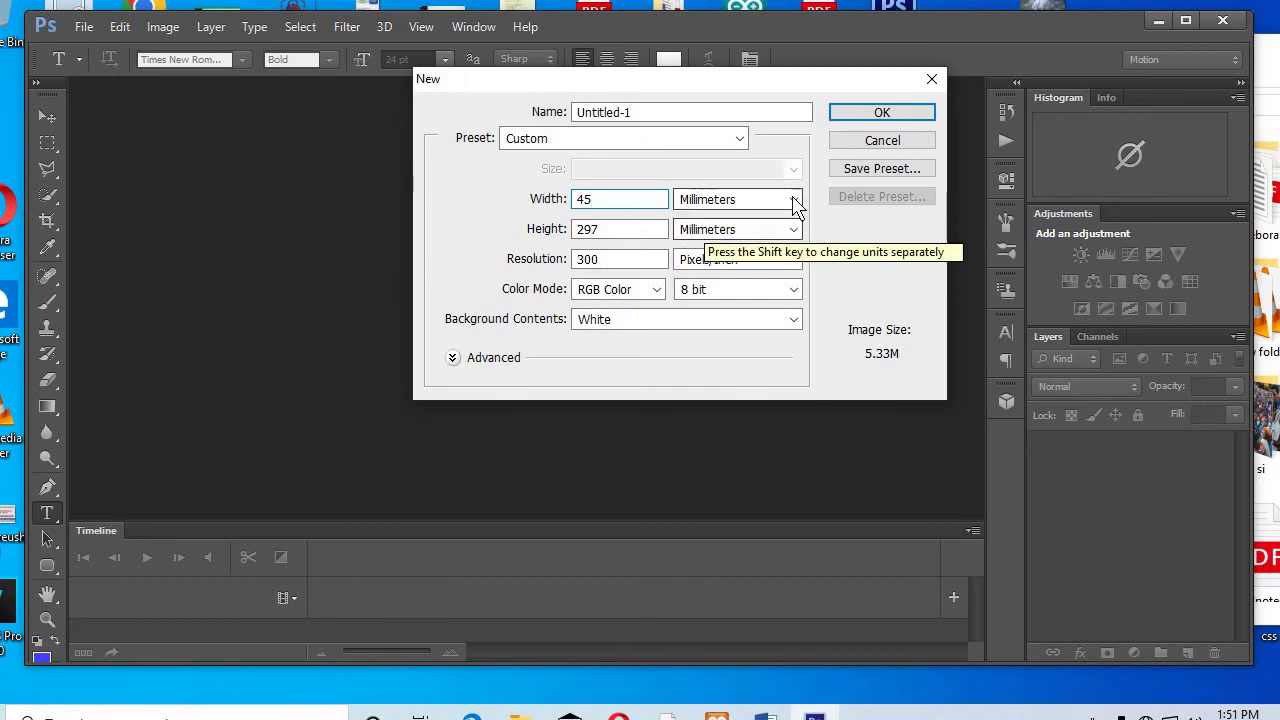
pyautogui.click(740, 200)
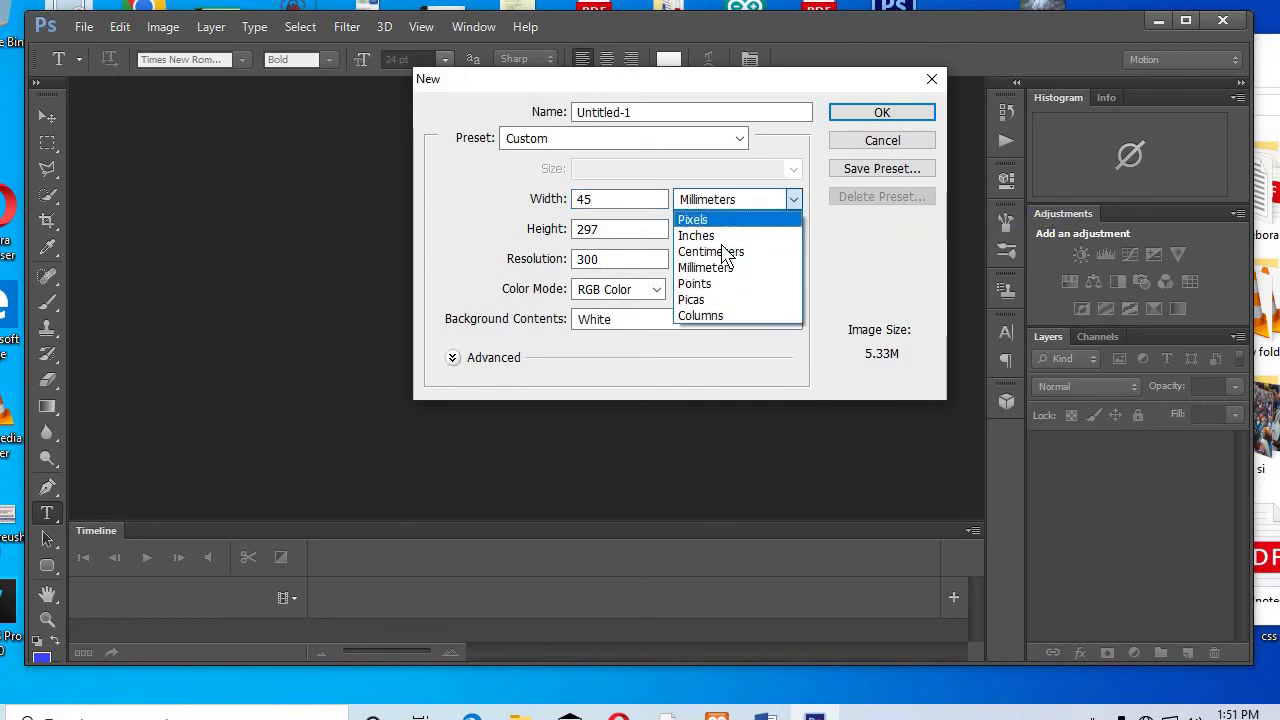
pyautogui.click(733, 251)
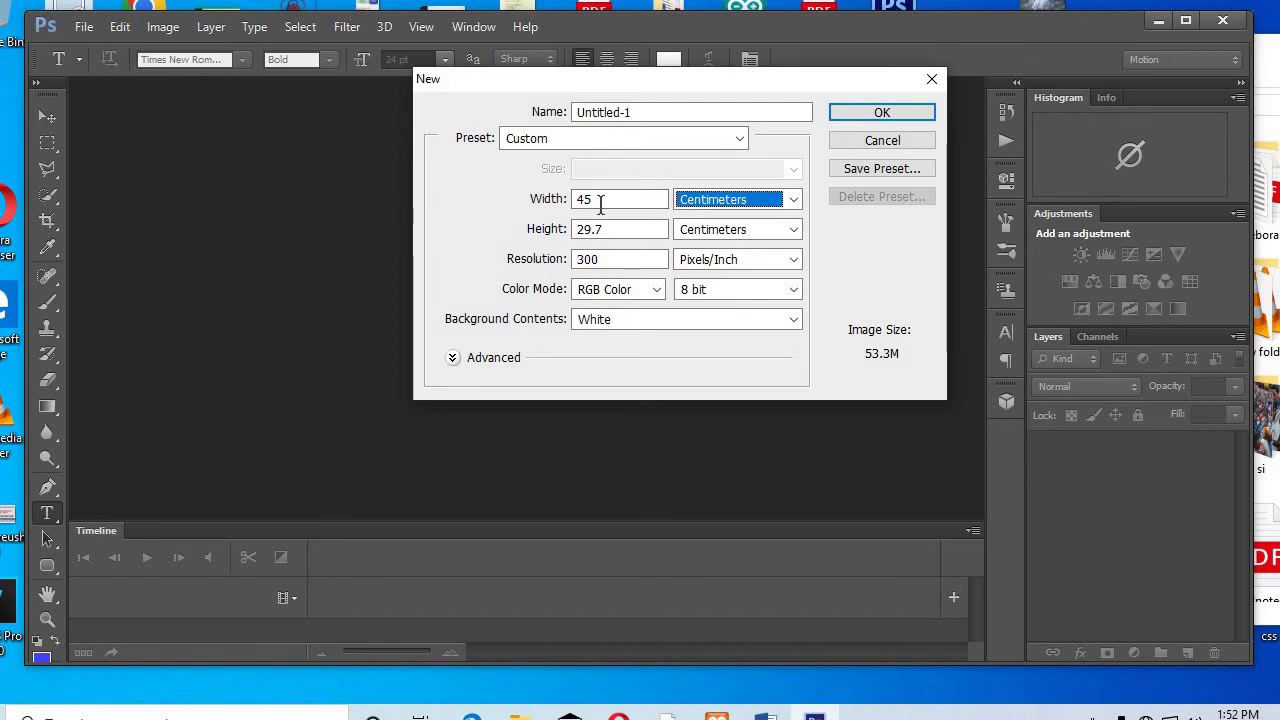
pyautogui.moveTo(600, 203); pyautogui.dragTo(568, 203)
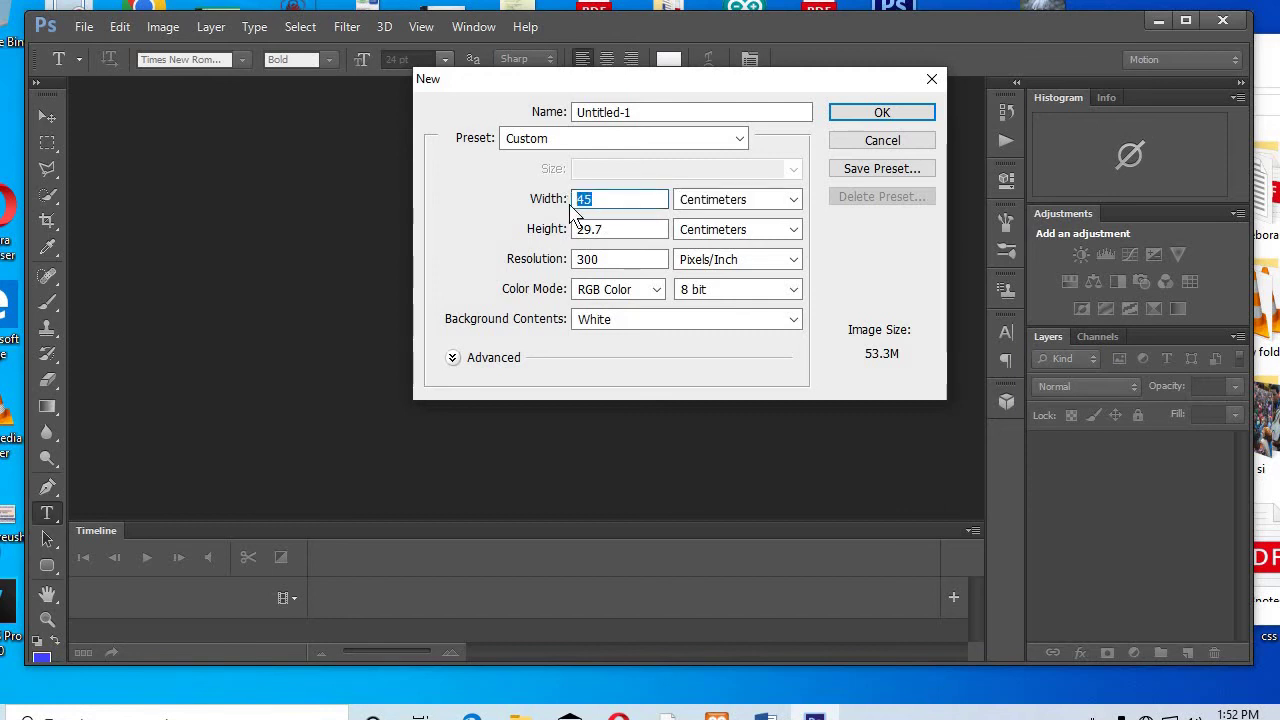
pyautogui.write('45')
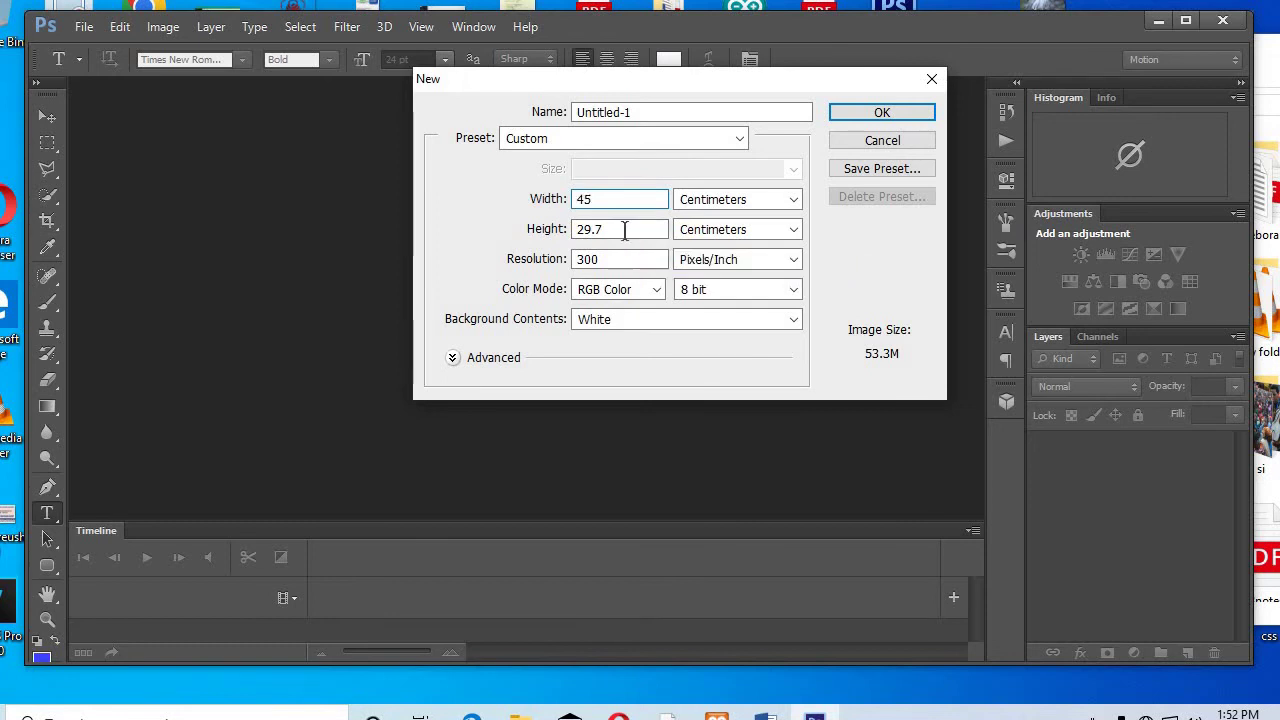
pyautogui.moveTo(624, 230); pyautogui.dragTo(572, 258)
pyautogui.write('56')
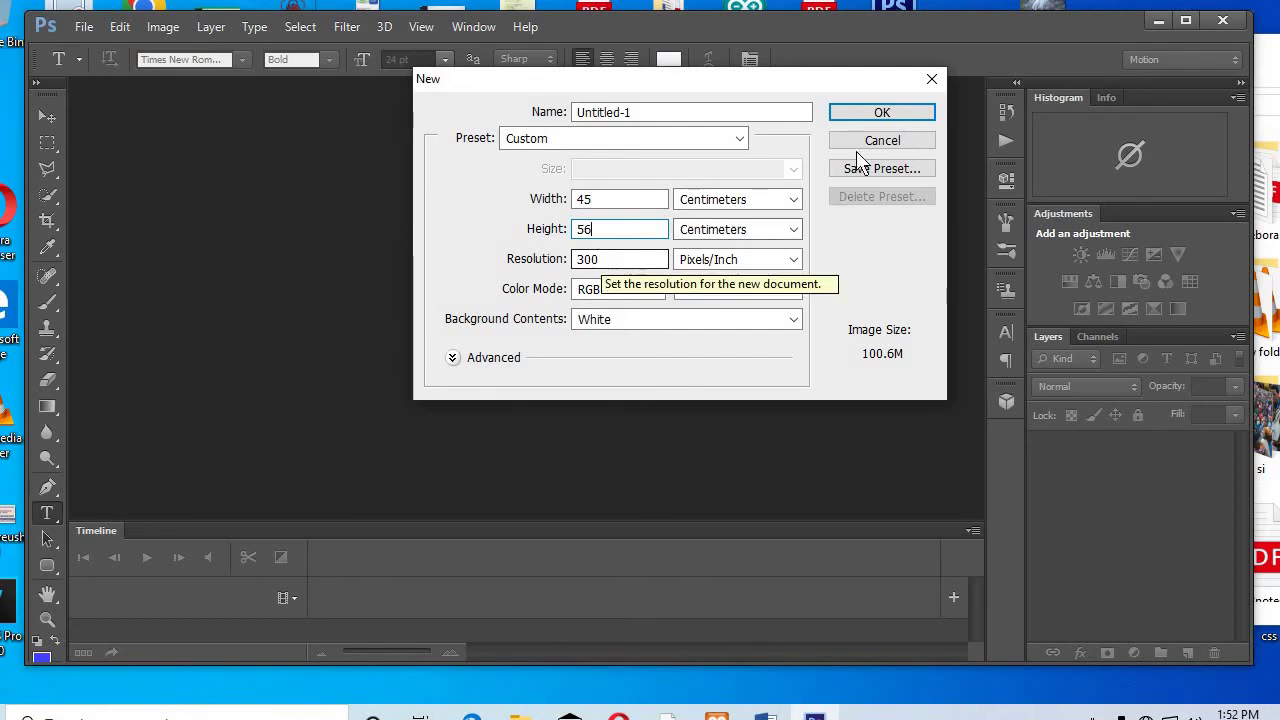
pyautogui.click(877, 113)
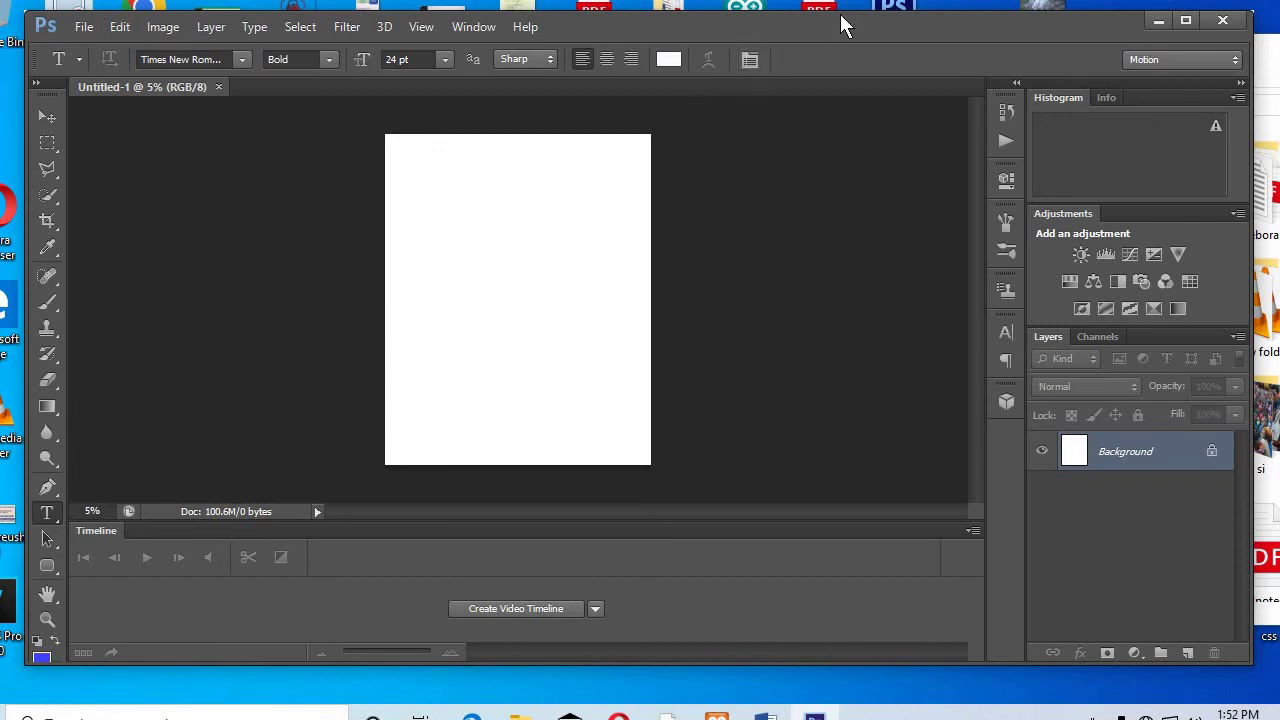
# Step: Drag the DSC_0114 waterfall photo from the desktop onto the canvas and commit the placement
pyautogui.moveTo(856, 22)
pyautogui.mouseDown()
pyautogui.moveTo(770, 168)
pyautogui.moveTo(922, 127)
pyautogui.mouseUp()
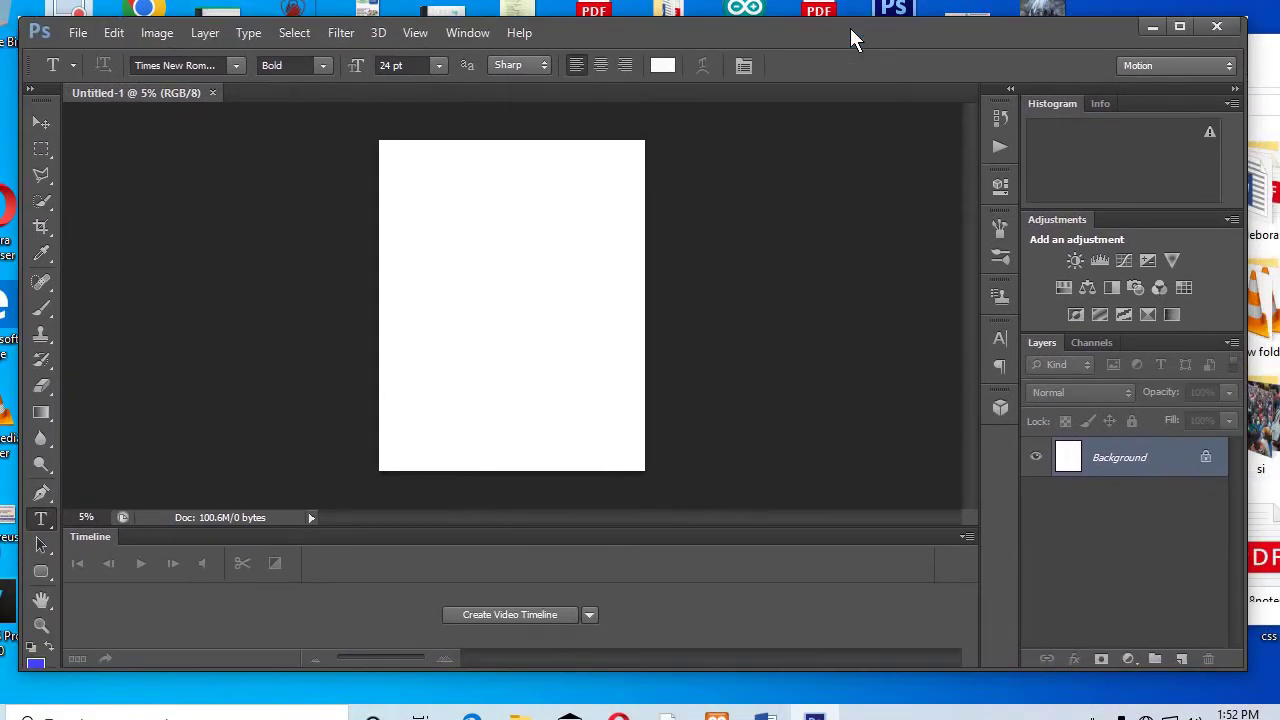
pyautogui.moveTo(855, 46); pyautogui.dragTo(865, 72)
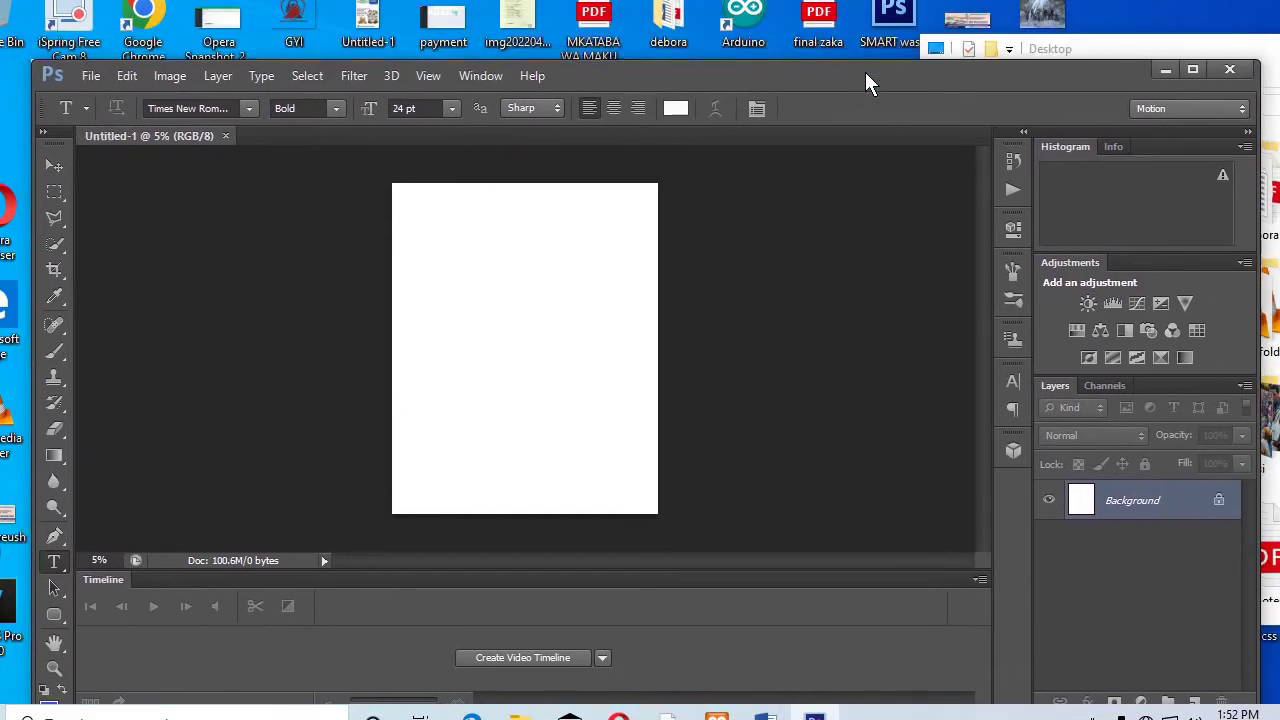
pyautogui.click(1043, 24)
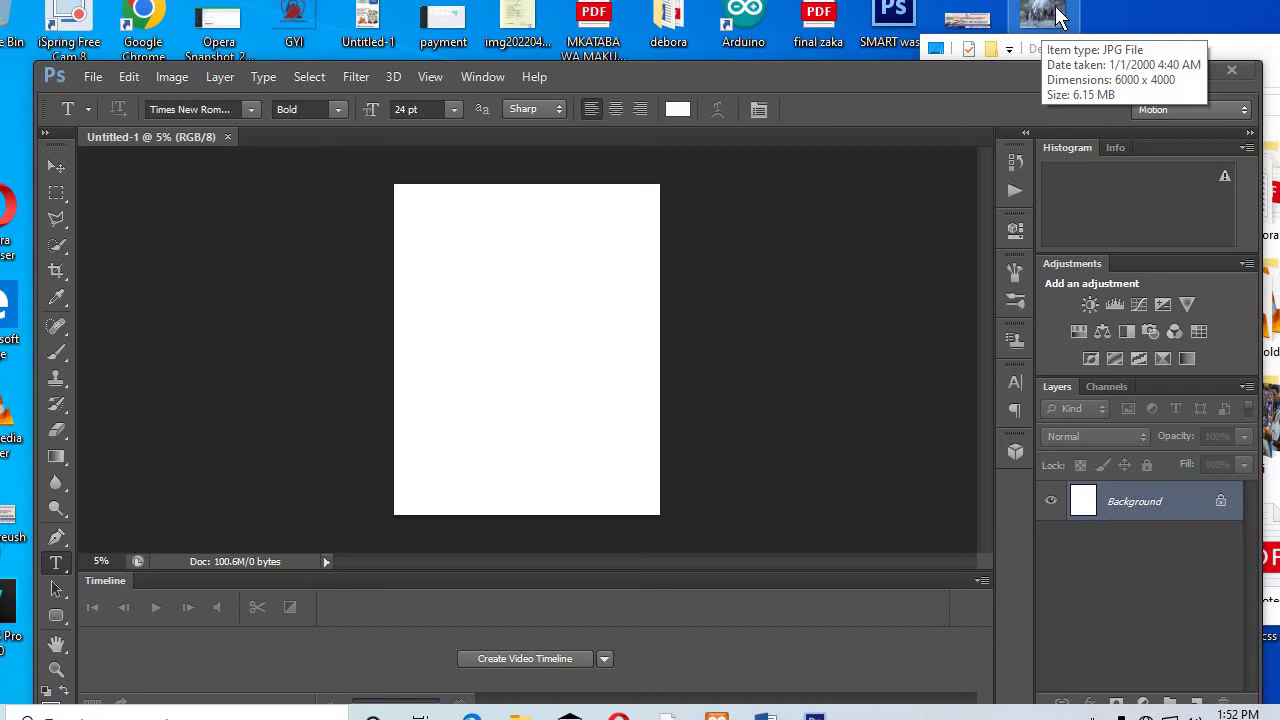
pyautogui.moveTo(1058, 18); pyautogui.dragTo(796, 328)
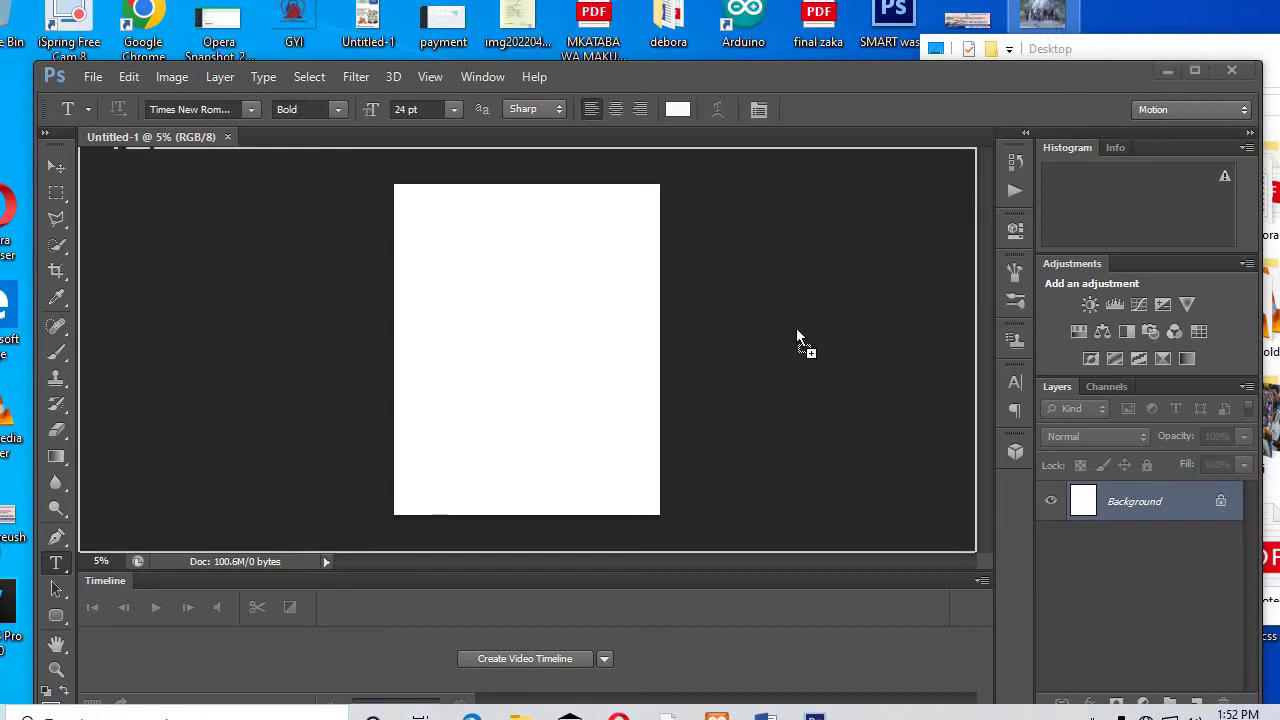
pyautogui.moveTo(600, 380); pyautogui.dragTo(513, 373)
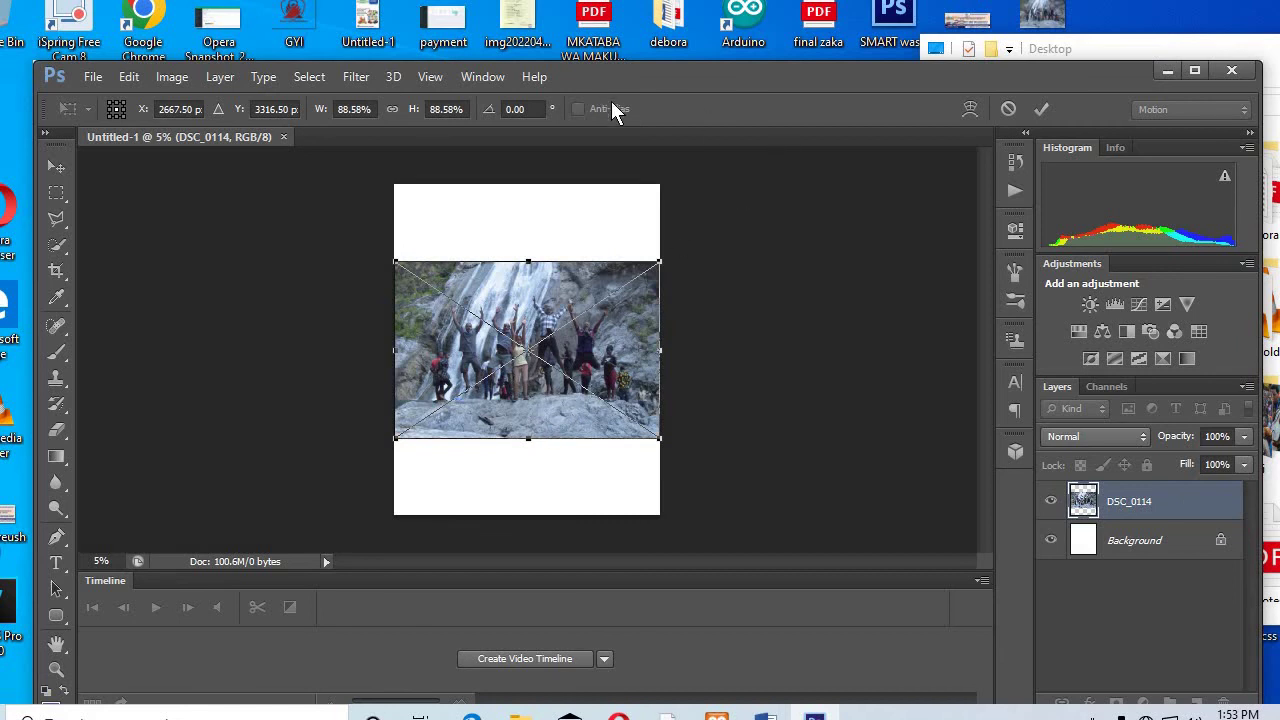
pyautogui.click(1042, 108)
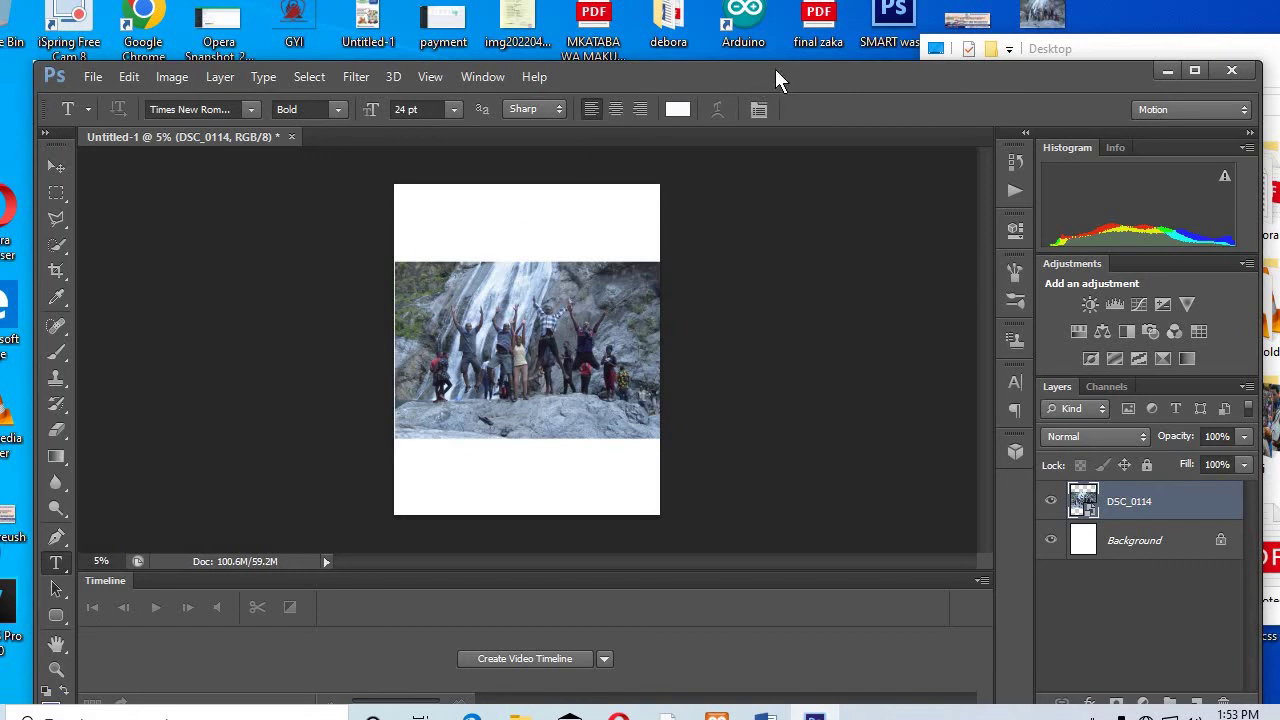
pyautogui.moveTo(776, 70); pyautogui.dragTo(762, 22)
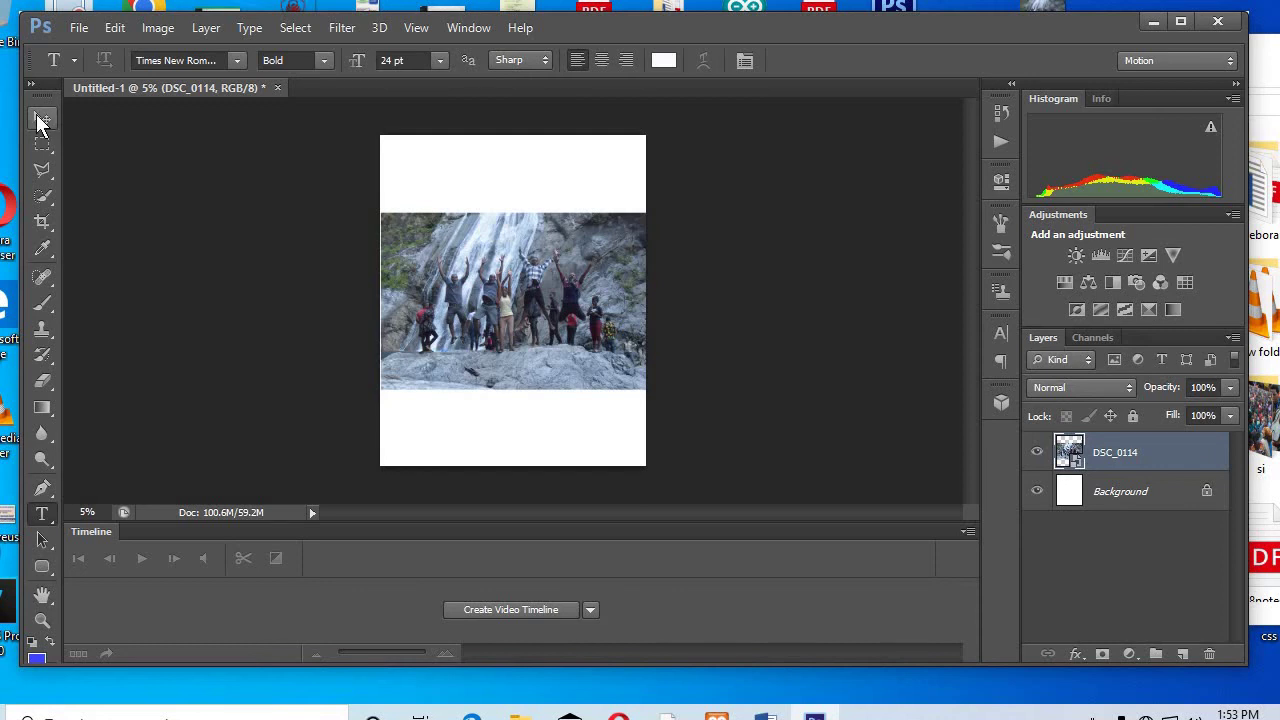
# Step: With the Move tool, shift the photo lower and stretch it upward to about 132% height
pyautogui.click(42, 119)
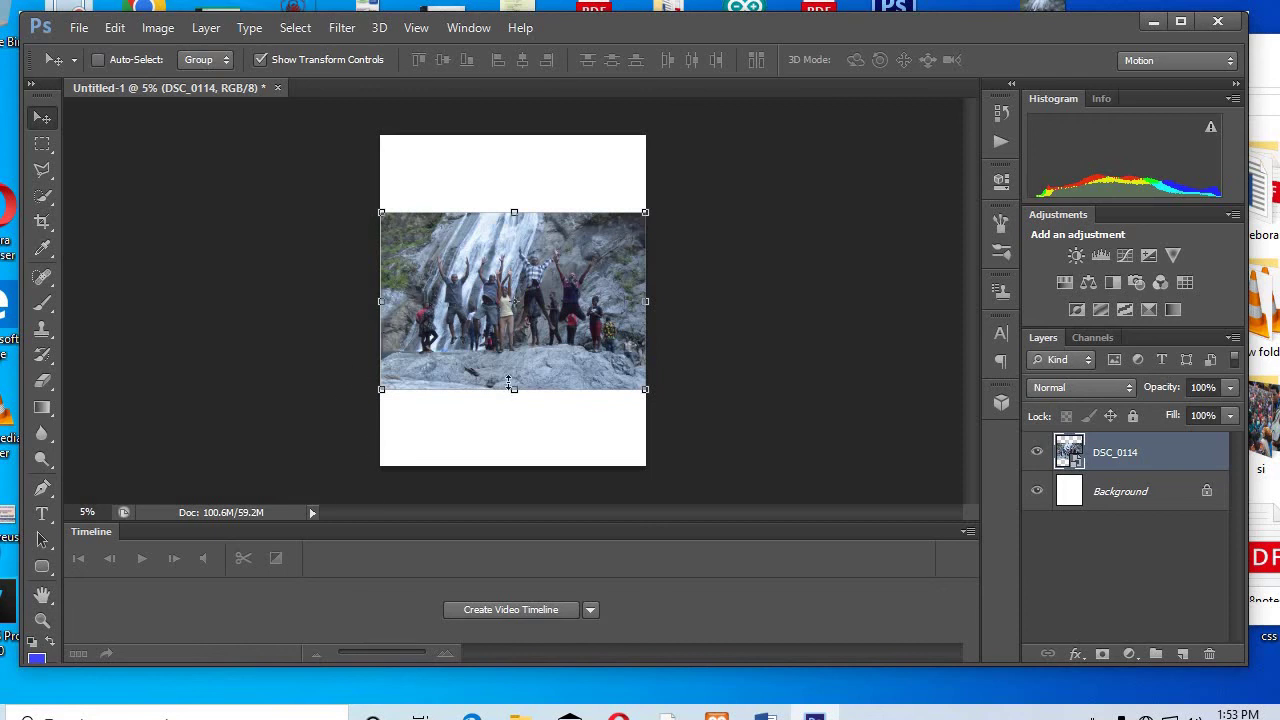
pyautogui.moveTo(530, 338); pyautogui.dragTo(517, 383)
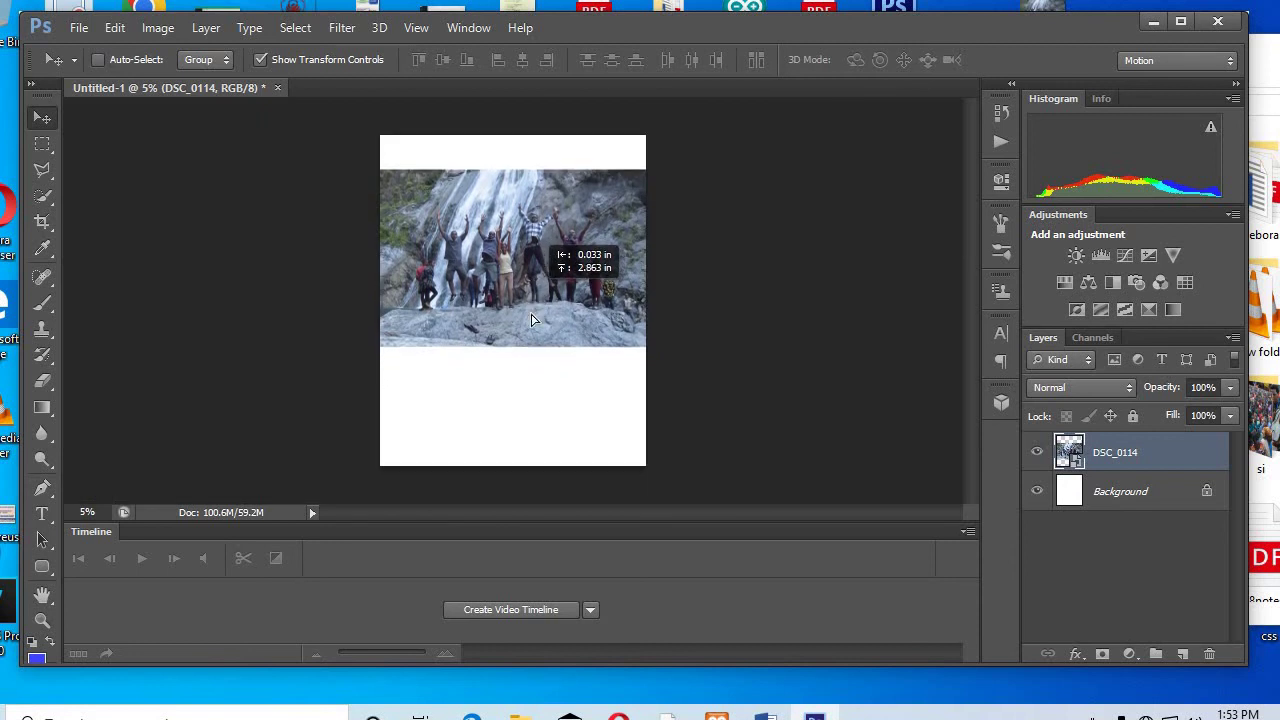
pyautogui.moveTo(518, 385)
pyautogui.mouseDown()
pyautogui.moveTo(498, 308)
pyautogui.moveTo(476, 333)
pyautogui.mouseUp()
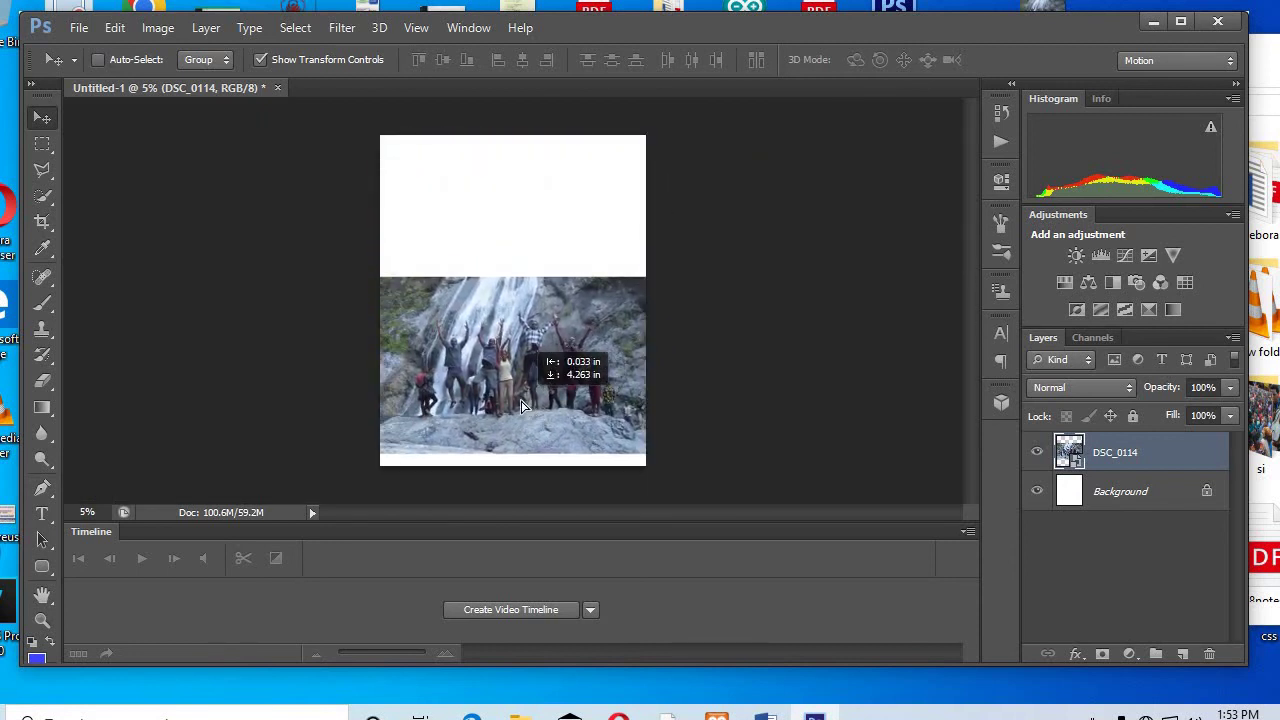
pyautogui.moveTo(476, 333); pyautogui.dragTo(534, 438)
pyautogui.moveTo(513, 276); pyautogui.dragTo(513, 189)
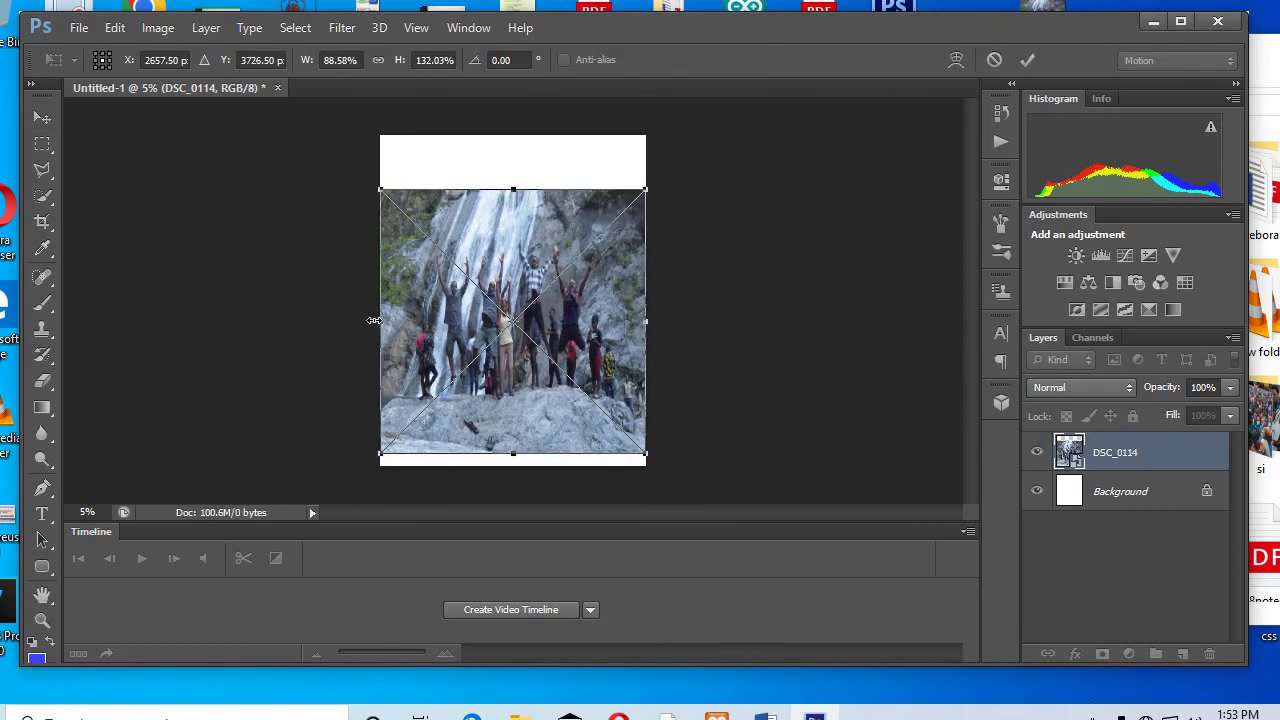
# Step: Widen the photo past the page's left edge and apply the stretch
pyautogui.moveTo(377, 328); pyautogui.dragTo(339, 316)
pyautogui.moveTo(502, 228); pyautogui.dragTo(524, 207)
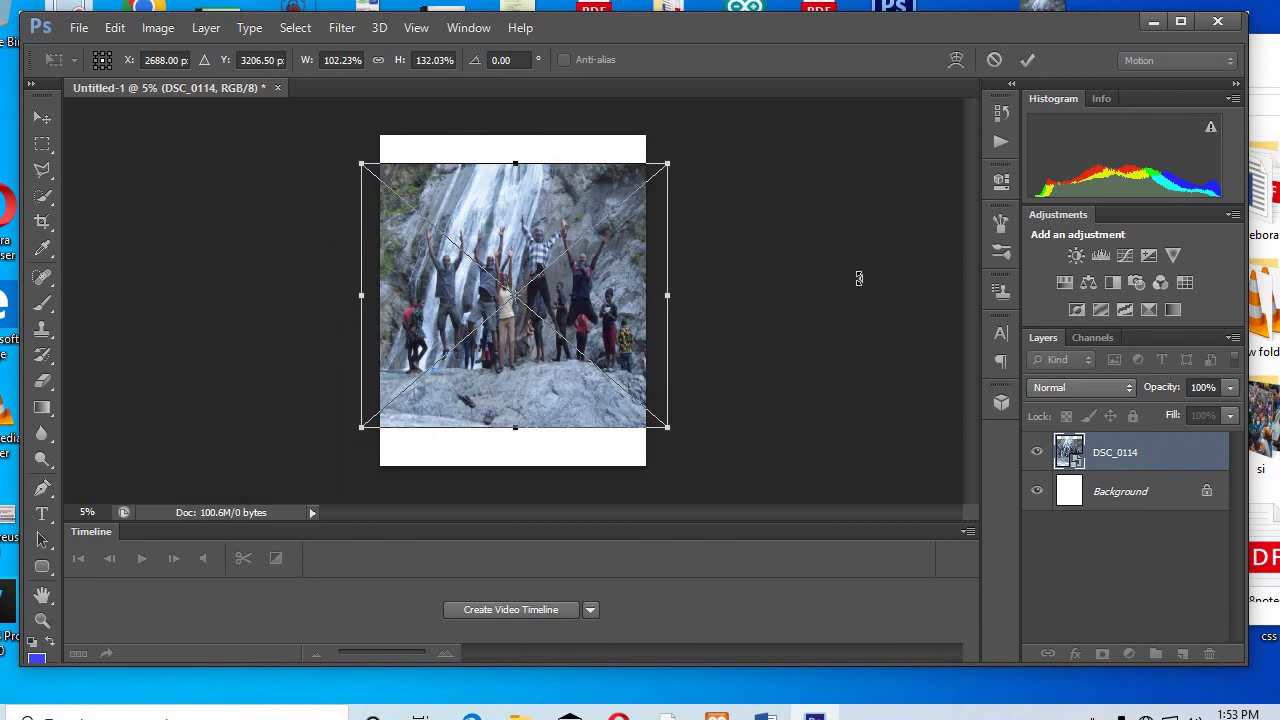
pyautogui.click(1027, 61)
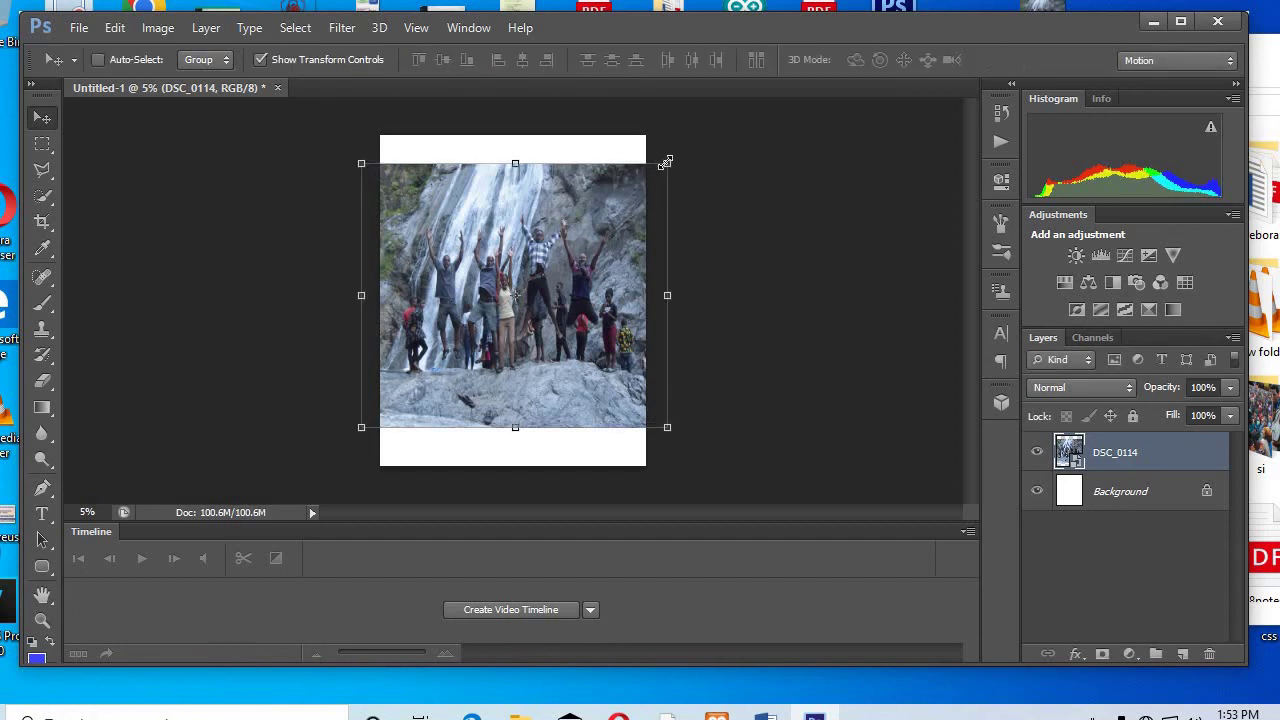
# Step: Shrink the photo to about 95% width and 78% height, centred mid-page, and commit
pyautogui.moveTo(666, 162)
pyautogui.mouseDown()
pyautogui.moveTo(650, 217)
pyautogui.moveTo(660, 255)
pyautogui.moveTo(646, 270)
pyautogui.mouseUp()
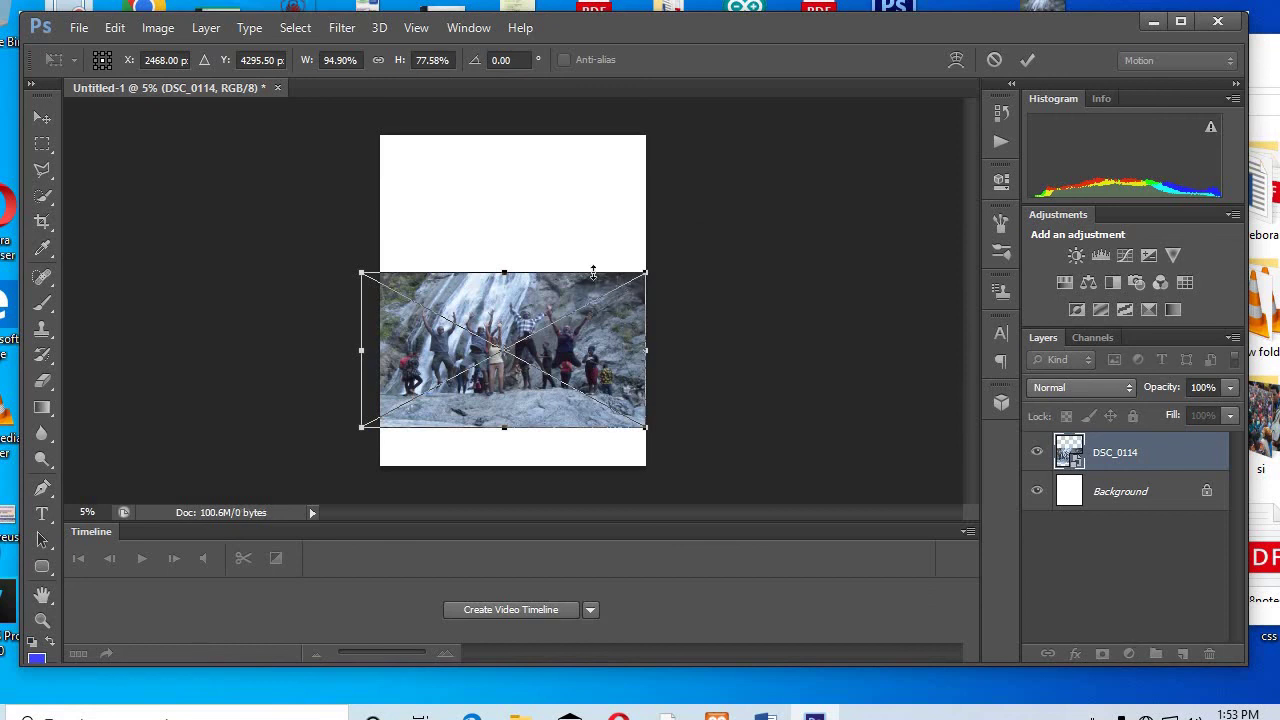
pyautogui.moveTo(572, 295); pyautogui.dragTo(564, 251)
pyautogui.moveTo(562, 247); pyautogui.dragTo(562, 245)
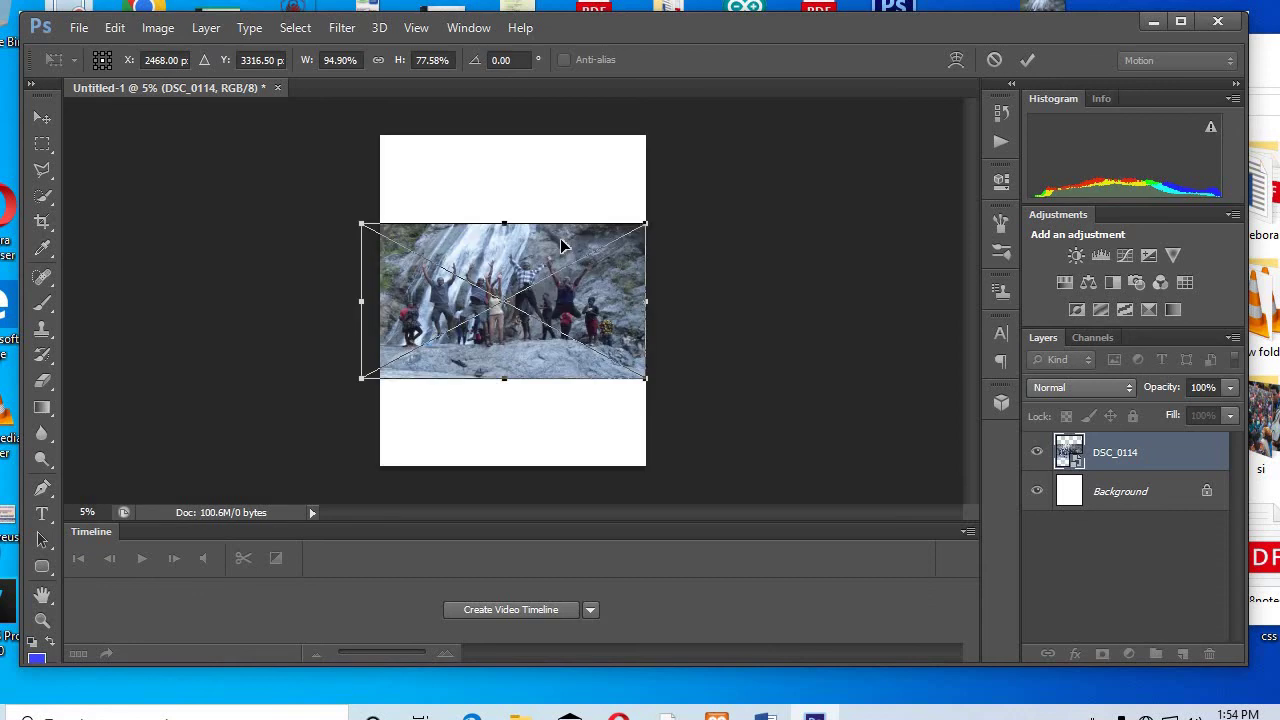
pyautogui.click(1028, 60)
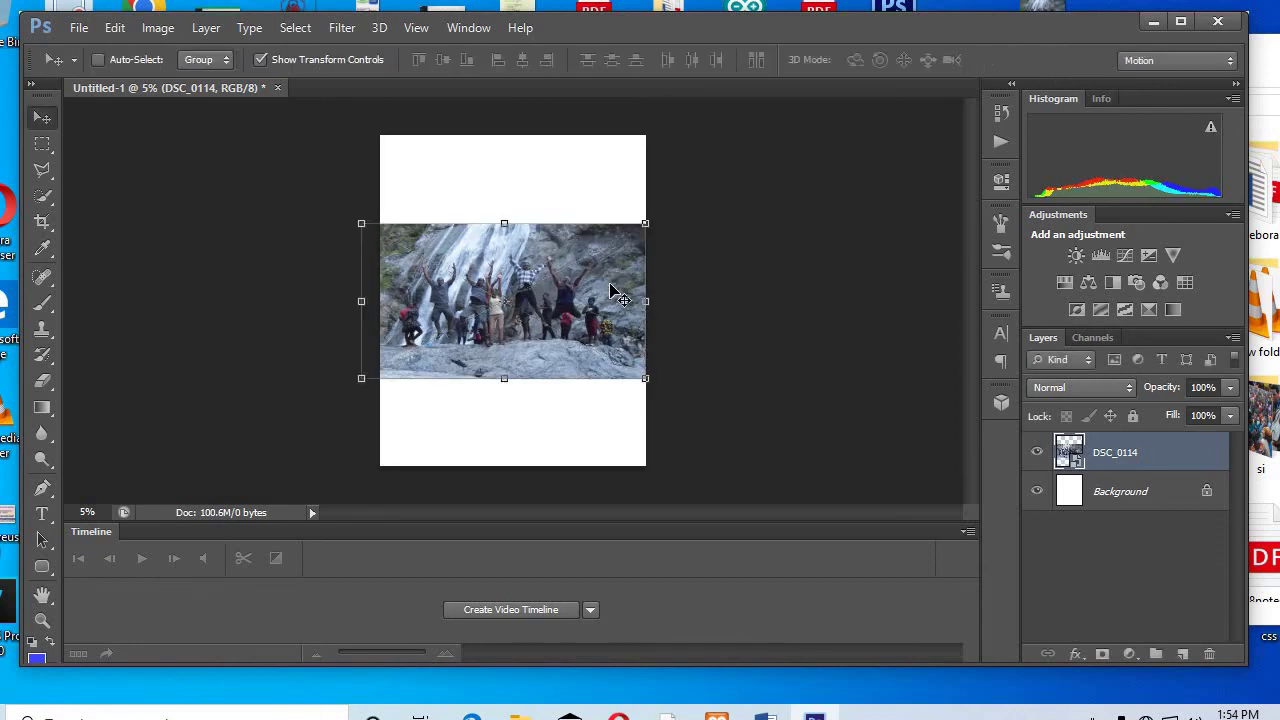